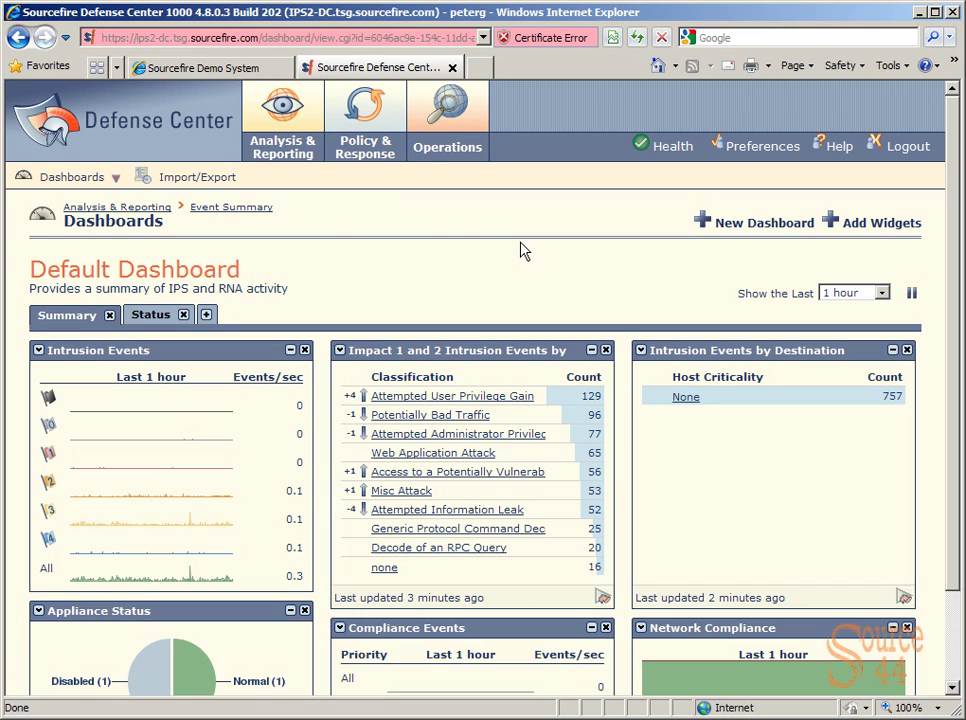
Go to Policy & Response > Compliance > Policy Management.
click(365, 146)
mouse_move(405, 228)
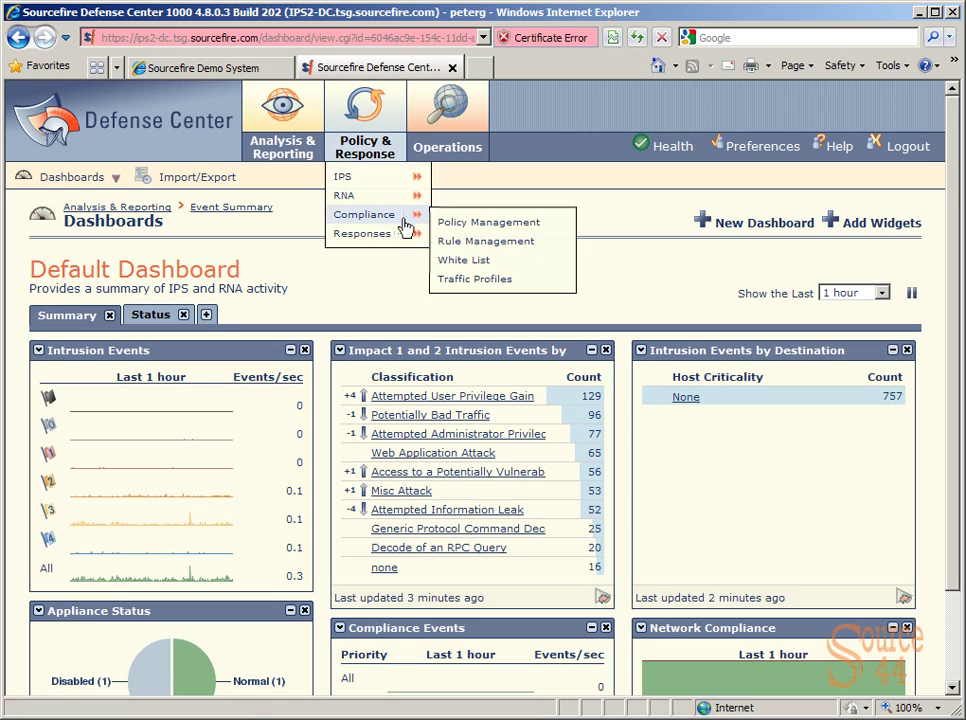
click(445, 222)
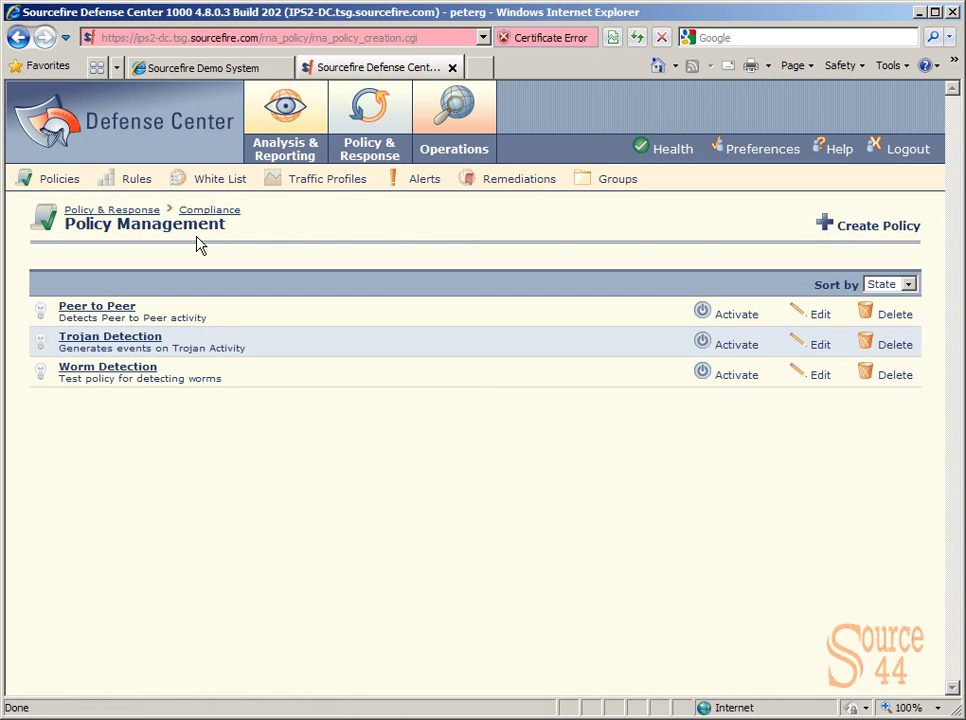
Start a new compliance policy named 'IRC Detection' whose description says IRC traffic should be classified as malicious.
click(857, 235)
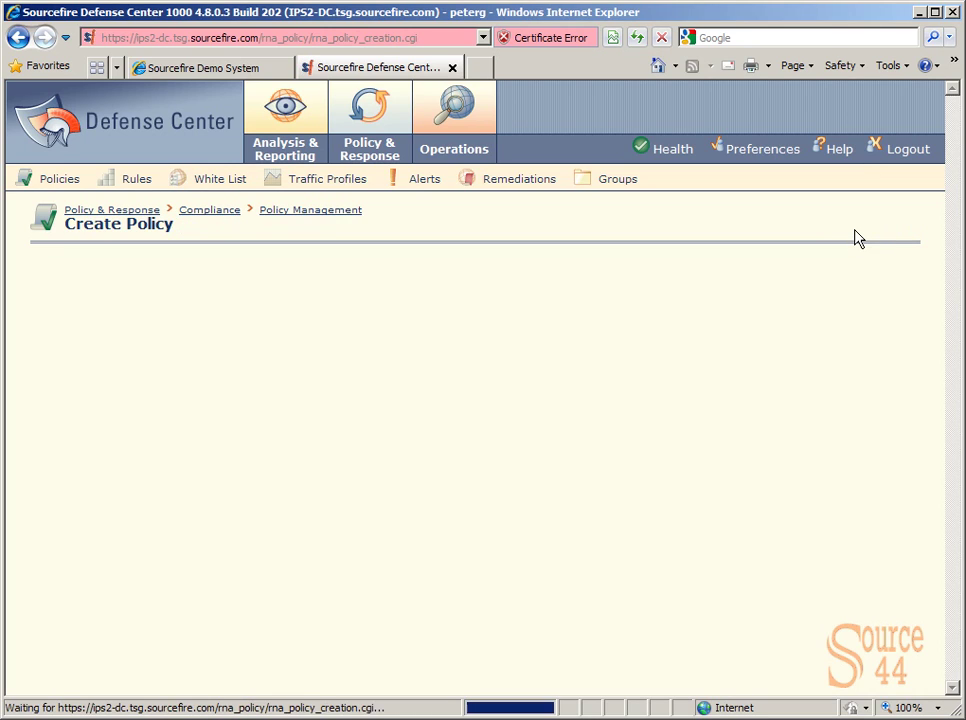
click(244, 311)
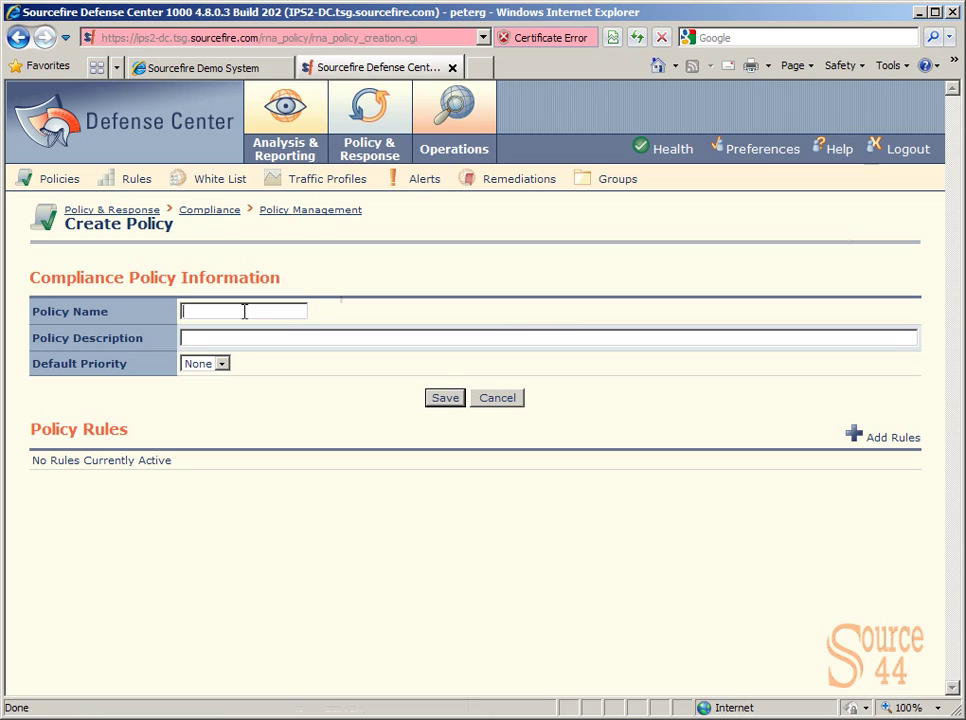
text(IRC Detection)
key(Tab)
text(IRC )
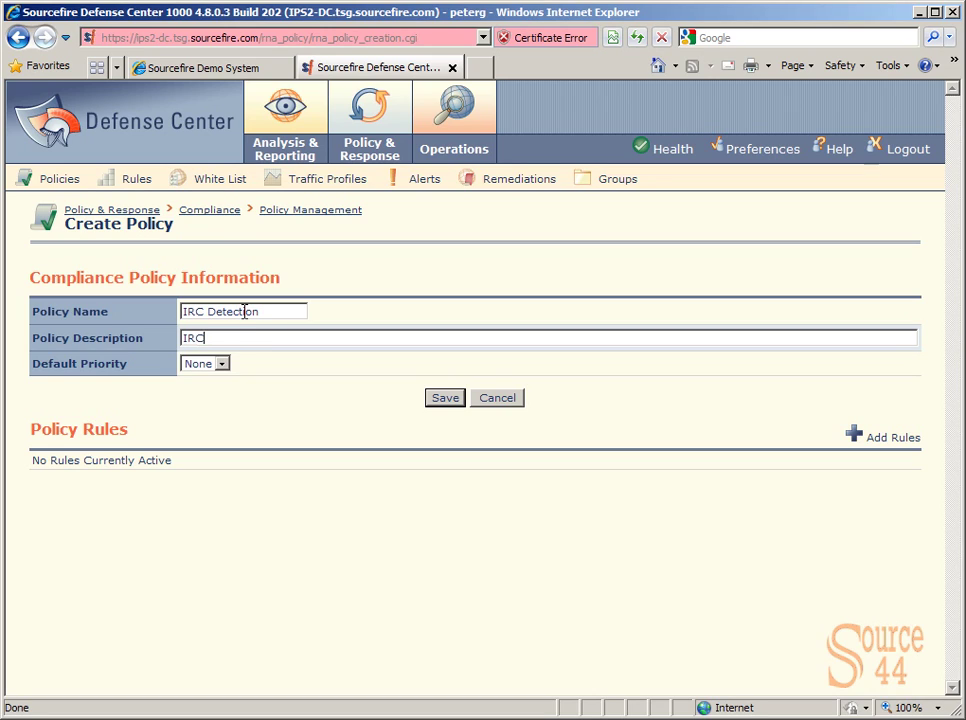
text(Traffic is not allowe)
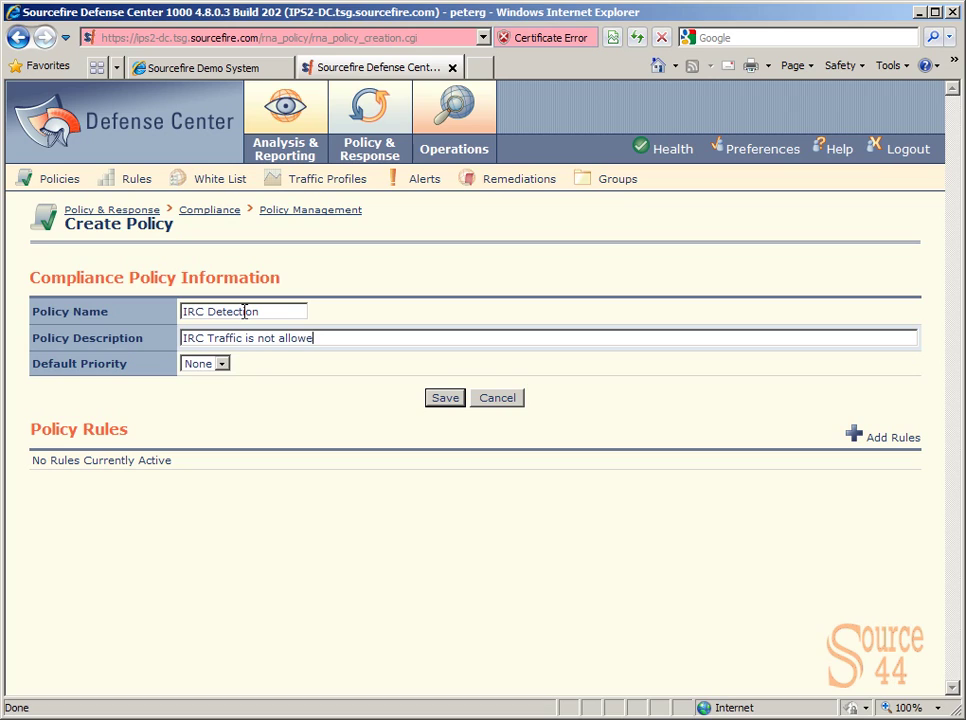
text(d on the corporate network and all )
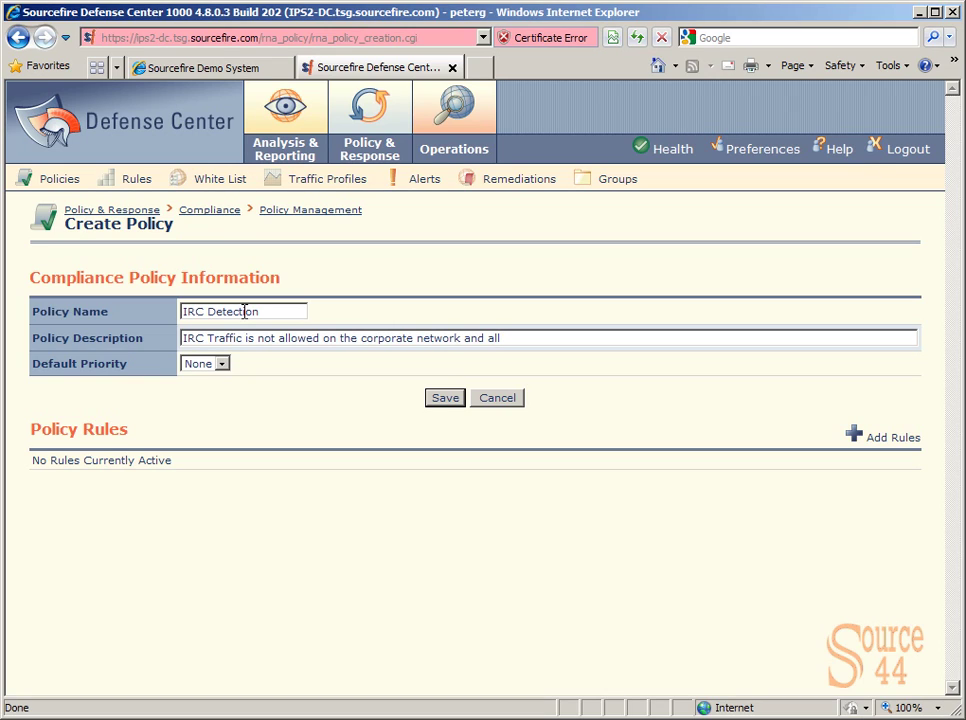
text(IRC traffic seen should be cal)
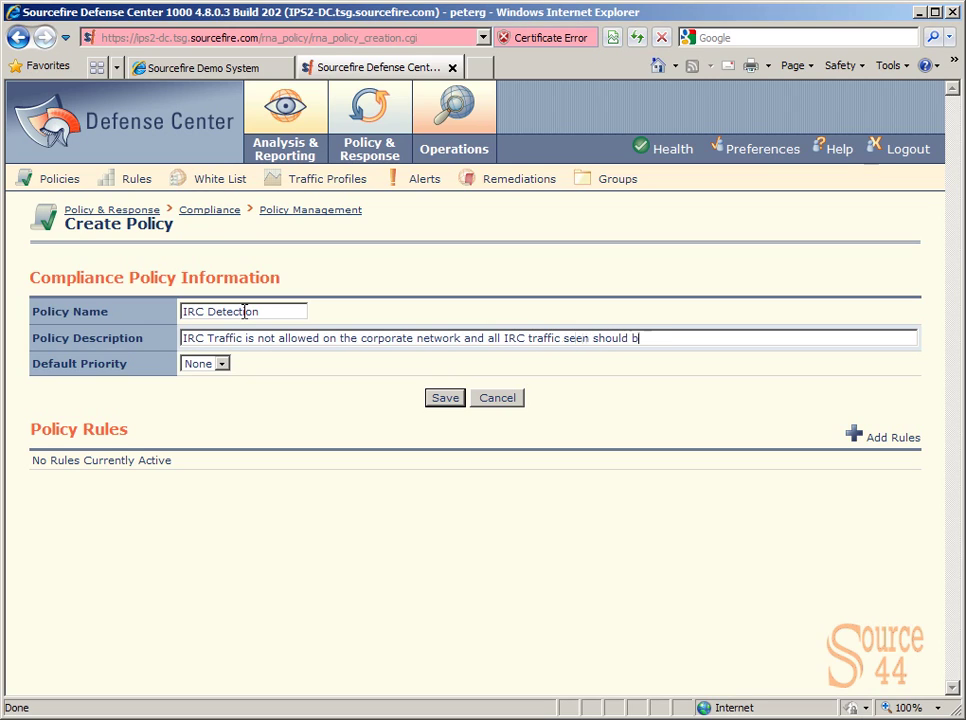
key(BackSpace)
key(BackSpace)
text(lassified as )
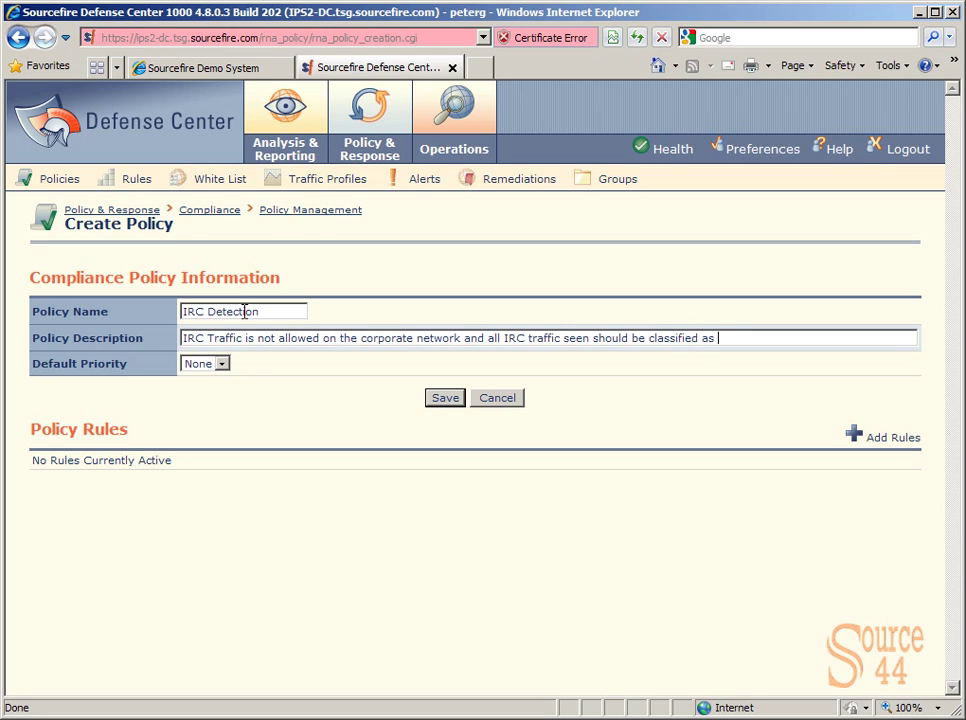
text(malicious)
key(BackSpace)
Set the default priority to 1, save the policy and reopen it for editing.
click(213, 366)
click(213, 392)
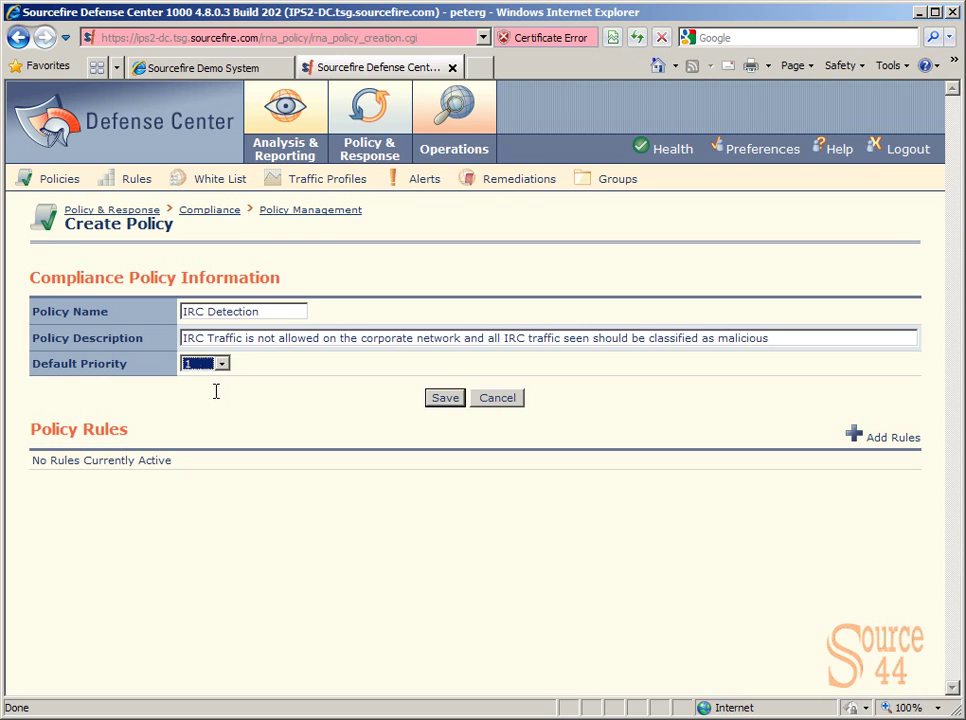
click(447, 398)
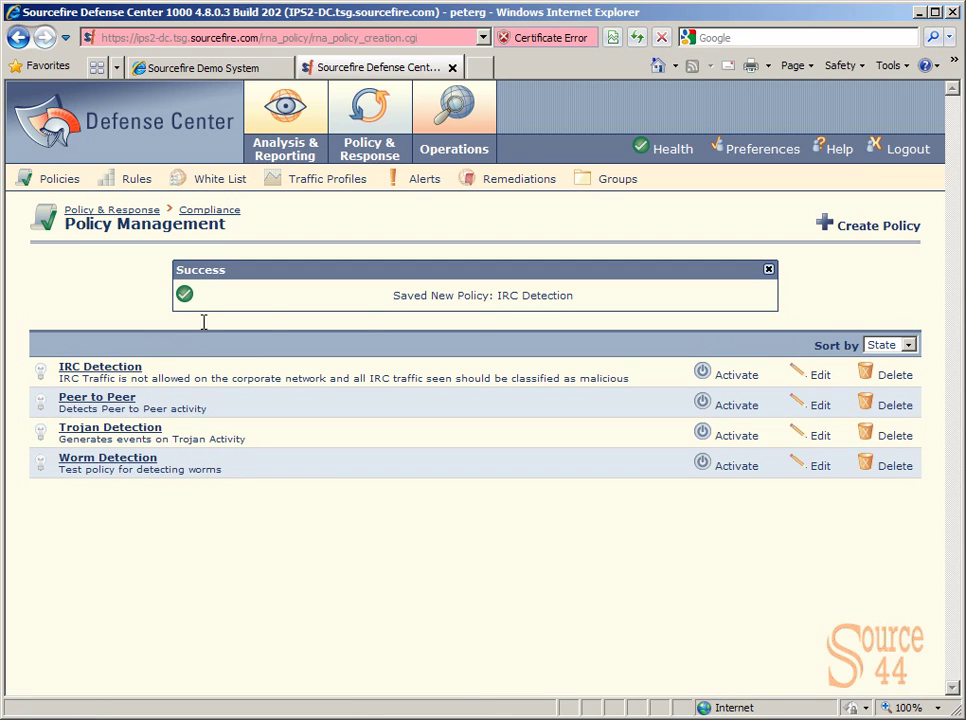
click(805, 374)
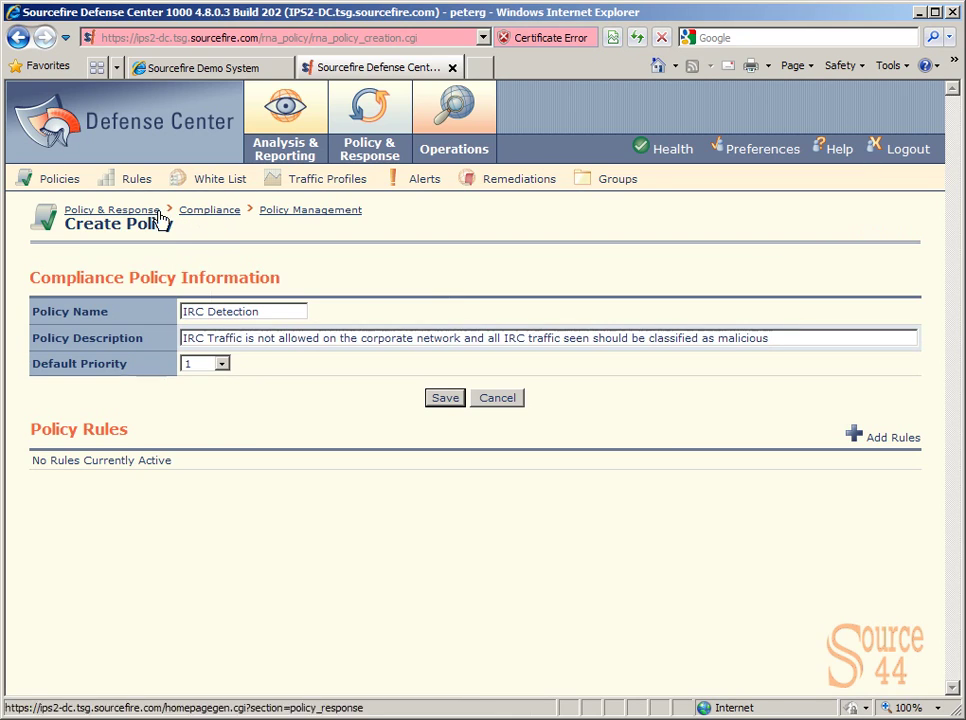
Under Rules, create and save a new group named 'IRC Detection Rules'.
click(123, 190)
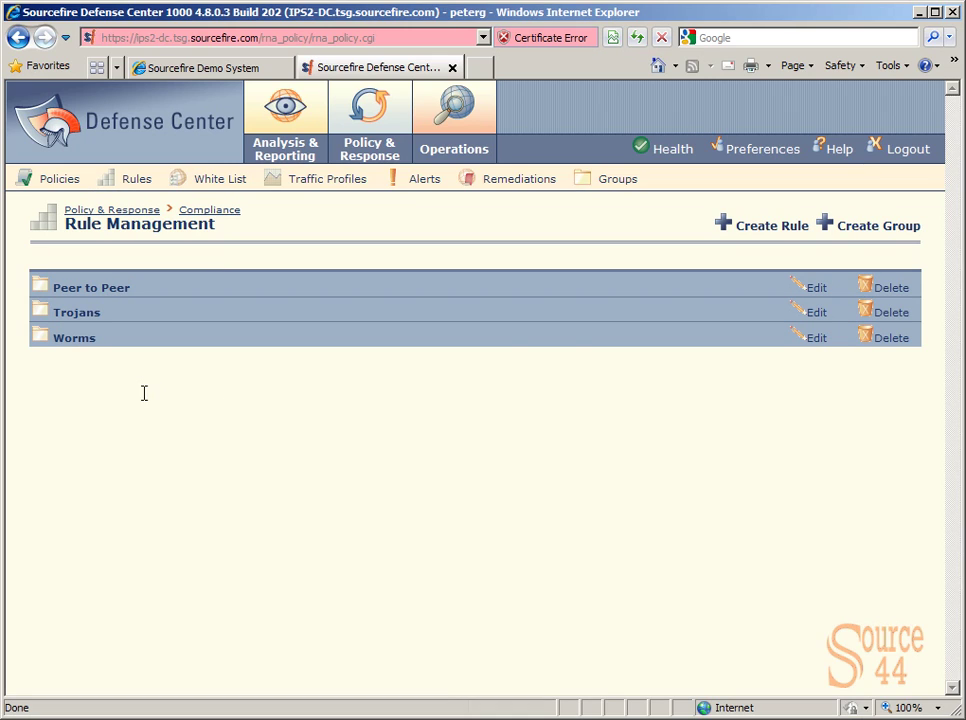
click(842, 230)
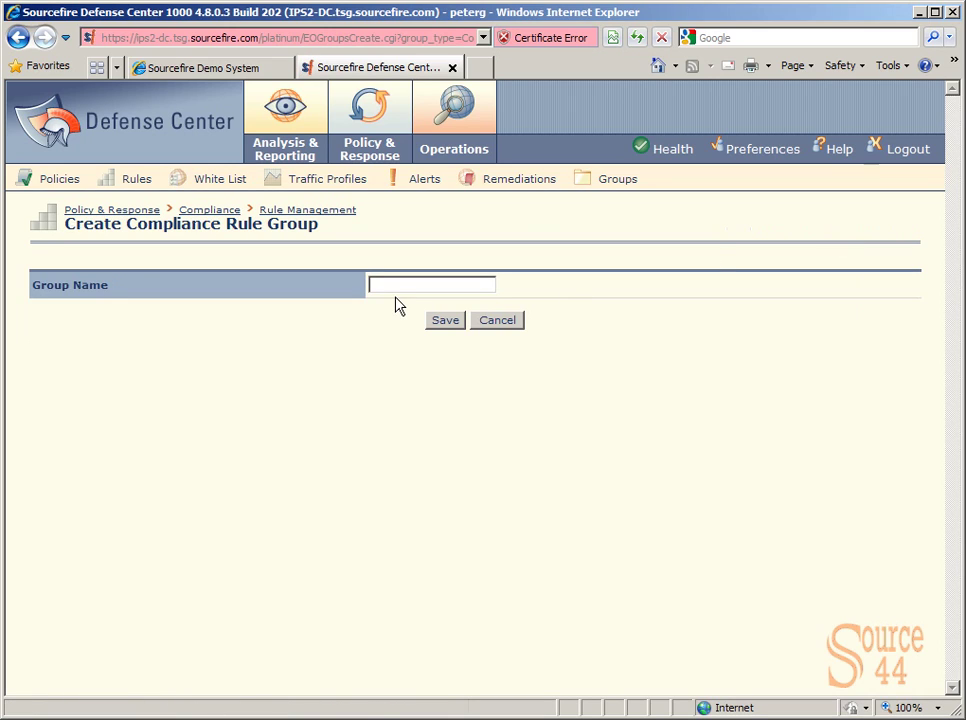
click(394, 288)
text(IRC Detections)
key(BackSpace)
text(Rules)
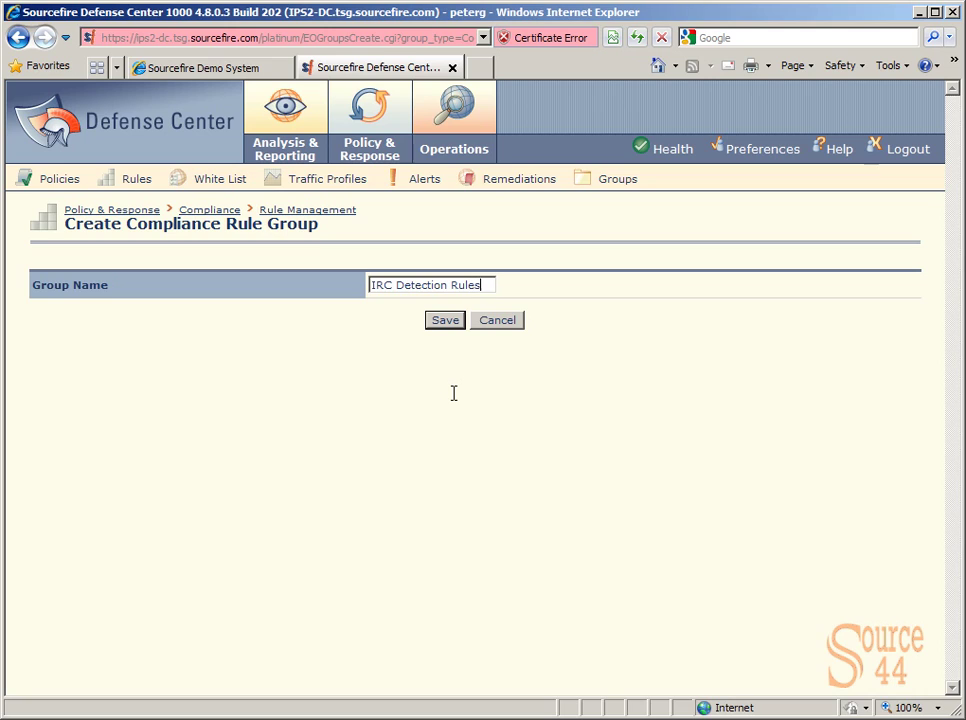
click(447, 322)
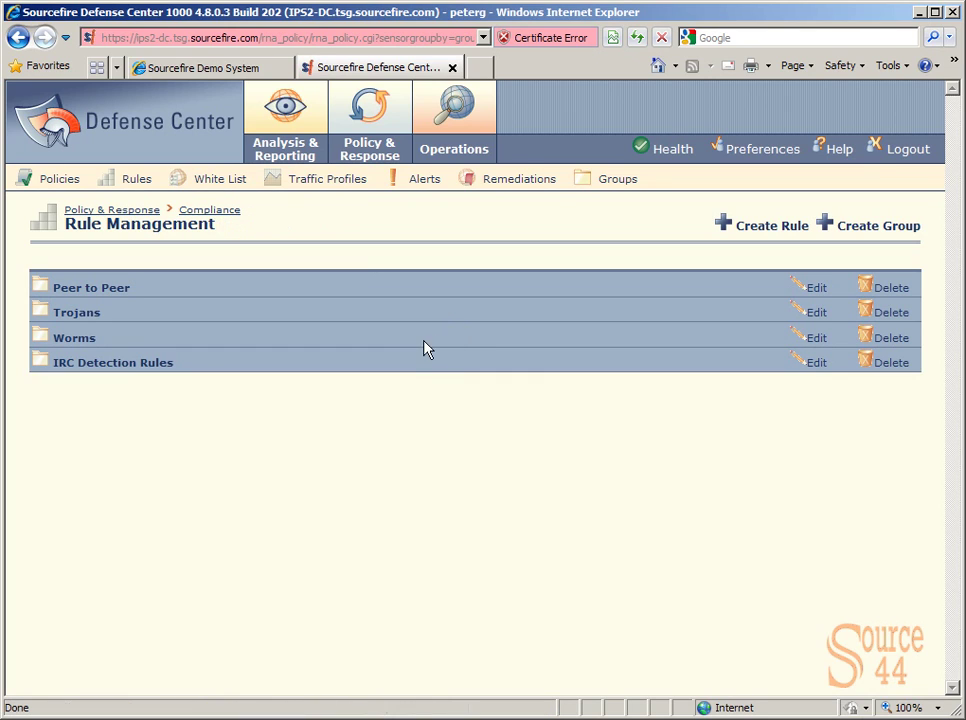
Start a new rule that triggers when an intrusion event occurs, conditioned on Rule Message.
click(753, 235)
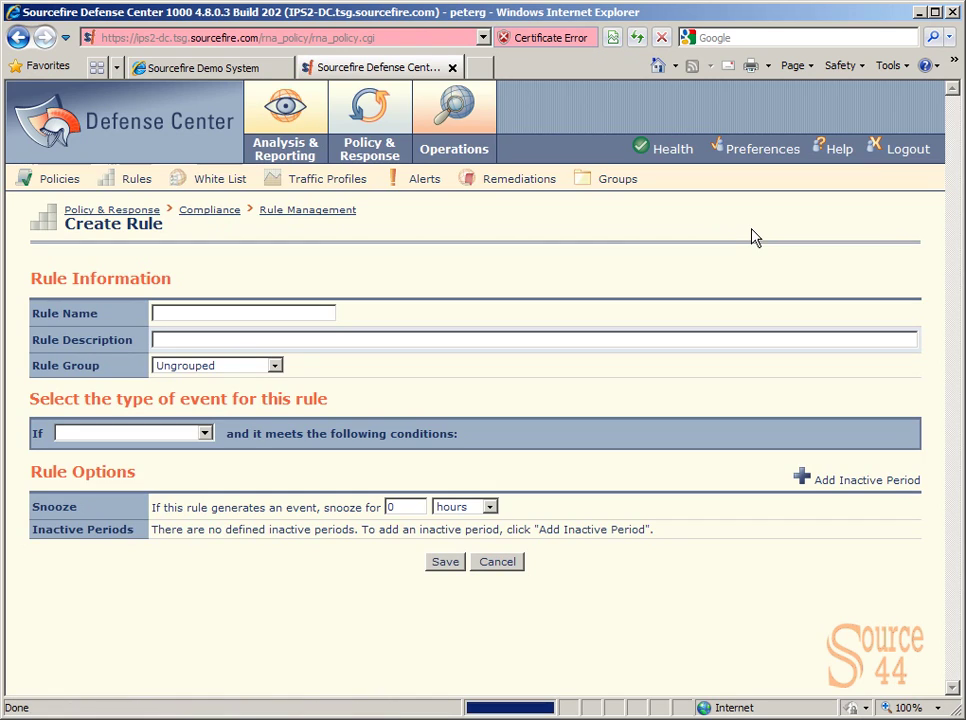
click(287, 314)
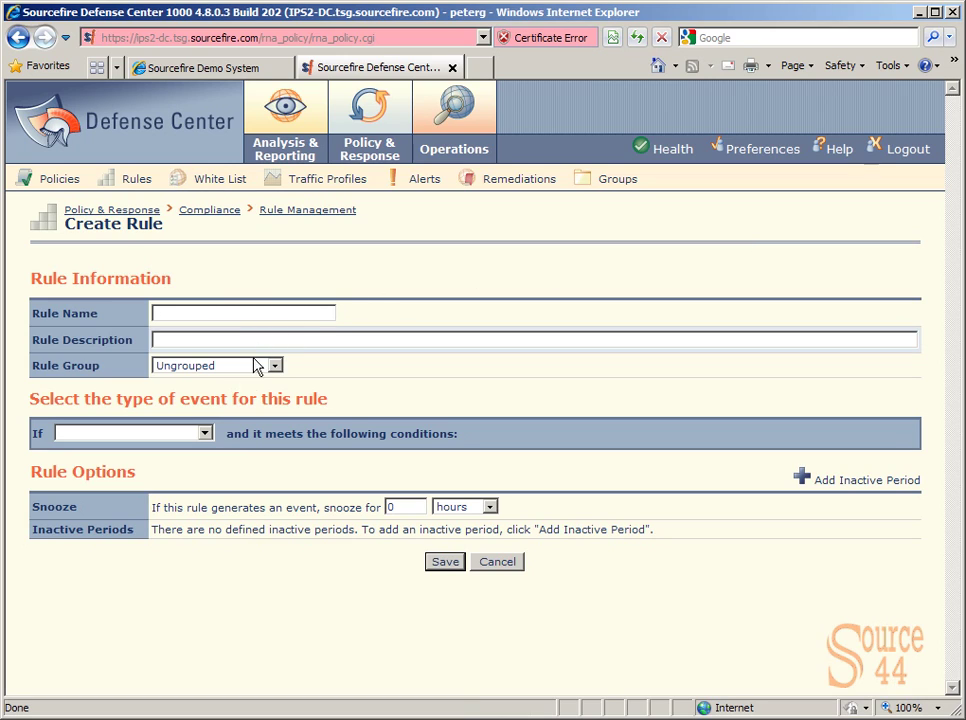
click(206, 432)
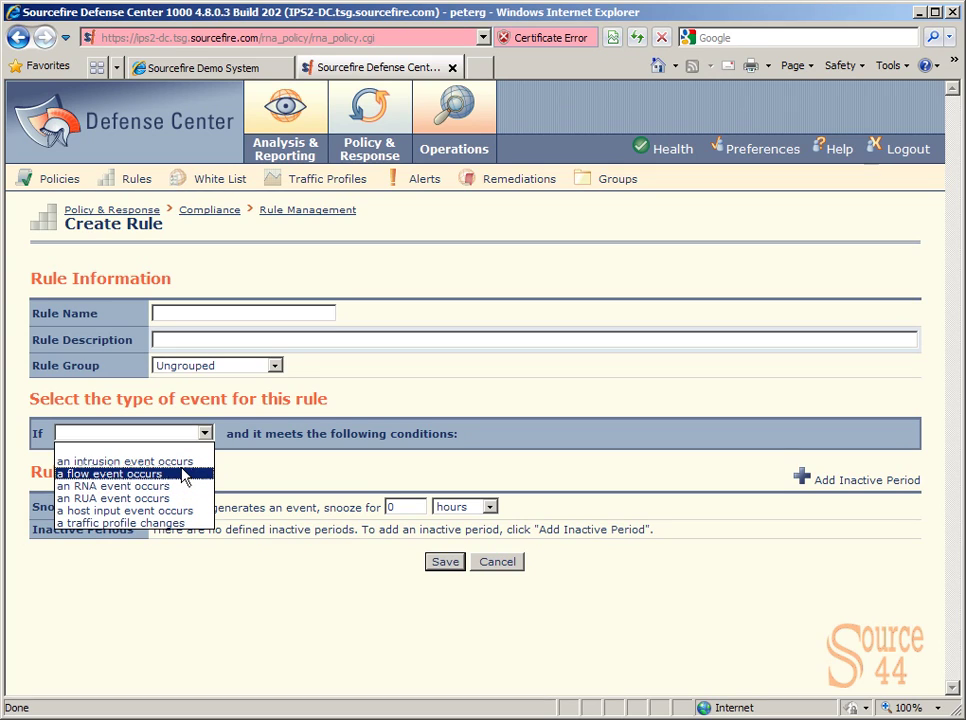
key(Up)
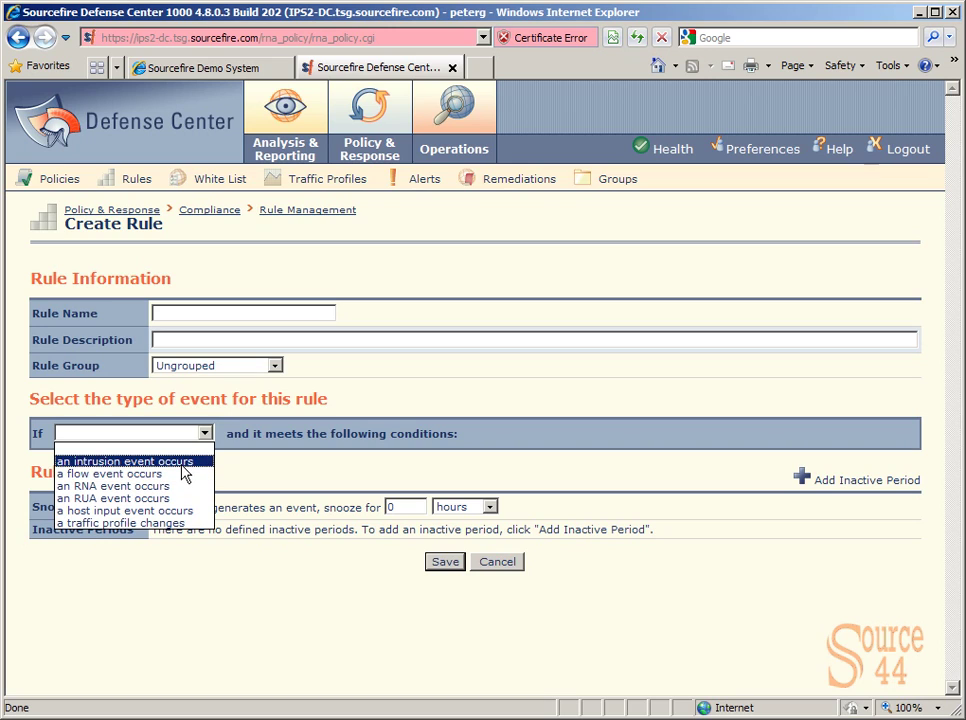
key(Return)
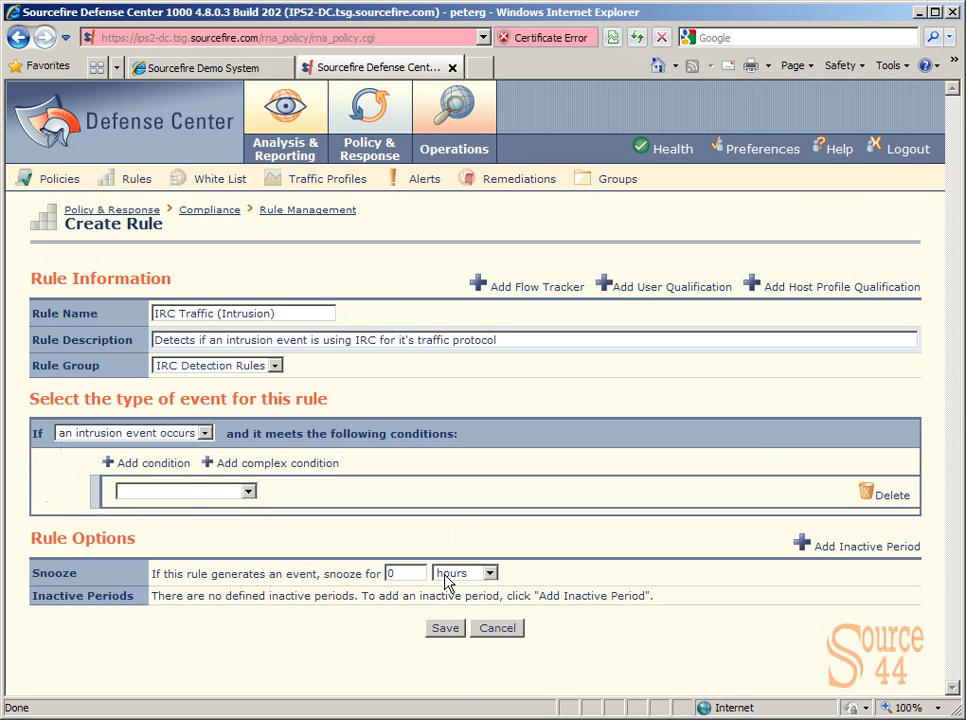
click(186, 491)
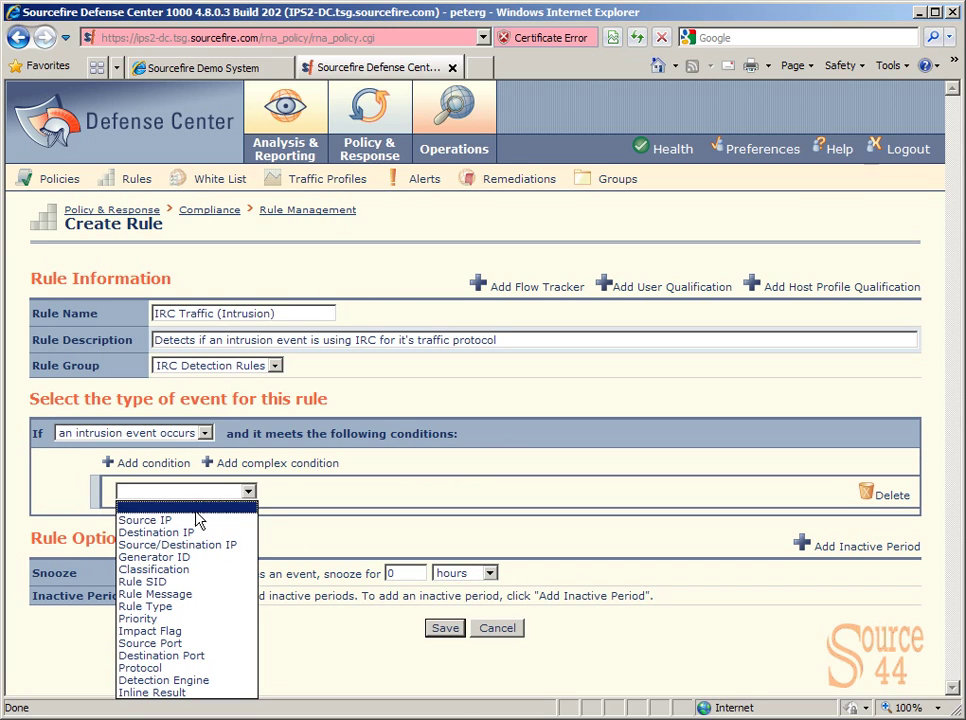
click(213, 594)
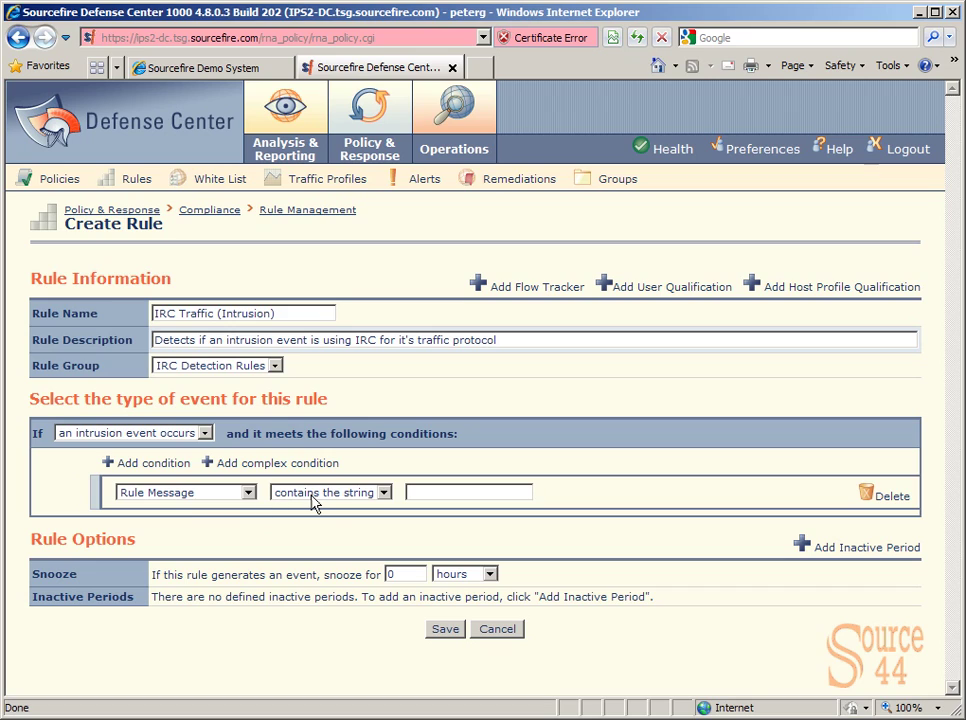
Make the condition Rule Message contains the string 'IRC' and end the description with 'contains the string "IRC"'.
click(364, 496)
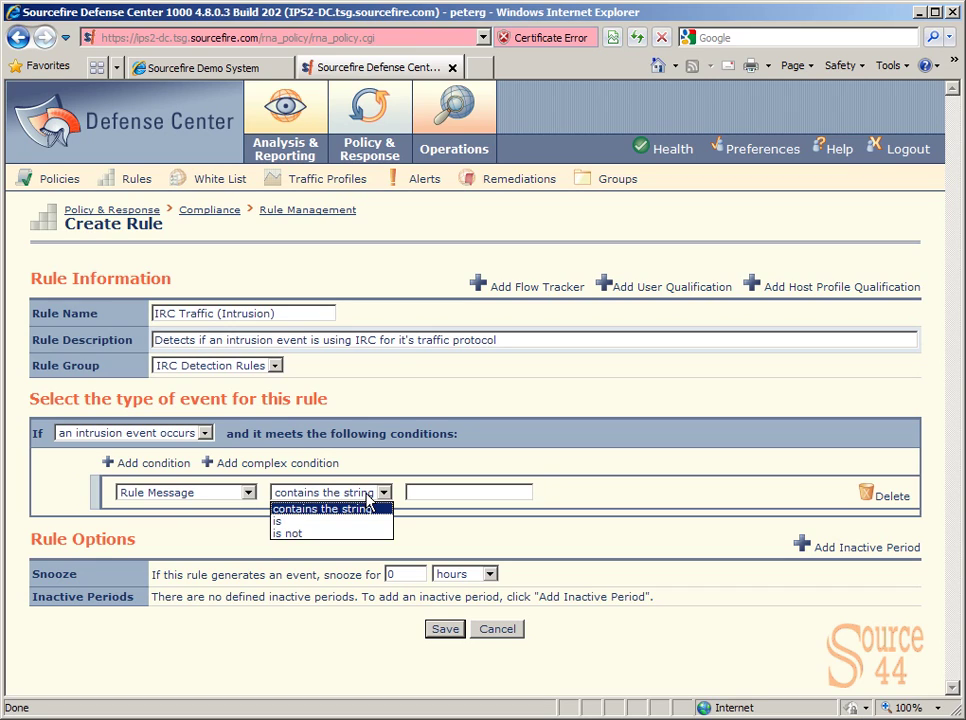
click(364, 508)
key(Tab)
text(IRC)
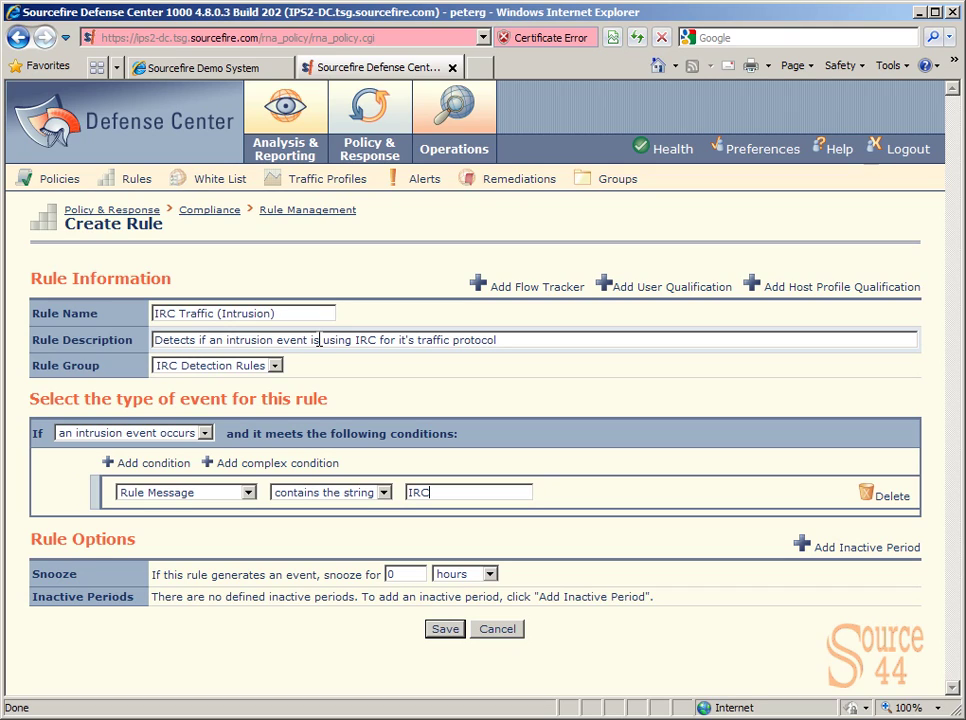
drag(310, 340, 620, 355)
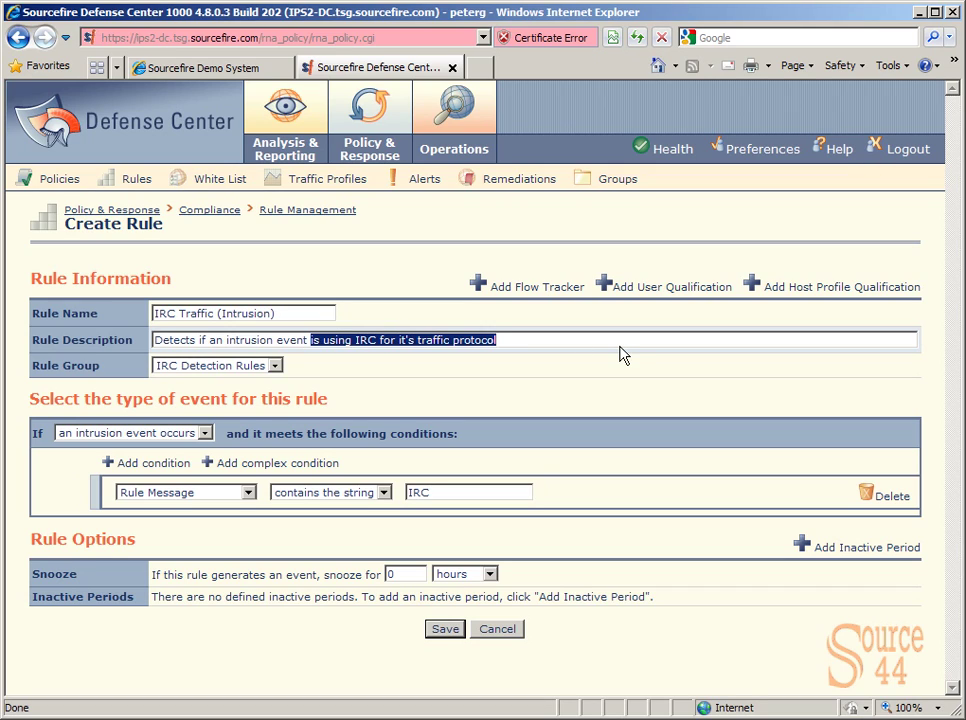
text(contains )
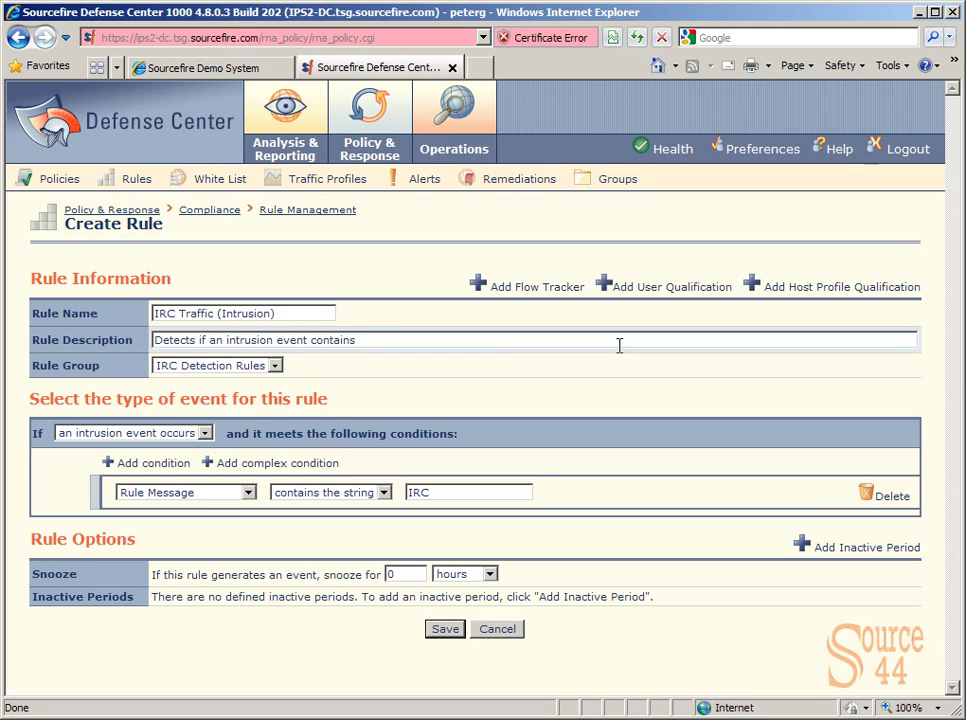
text(the string "IRC")
Save the IRC Traffic (Intrusion) rule and reopen the IRC Detection policy from Policies.
click(444, 629)
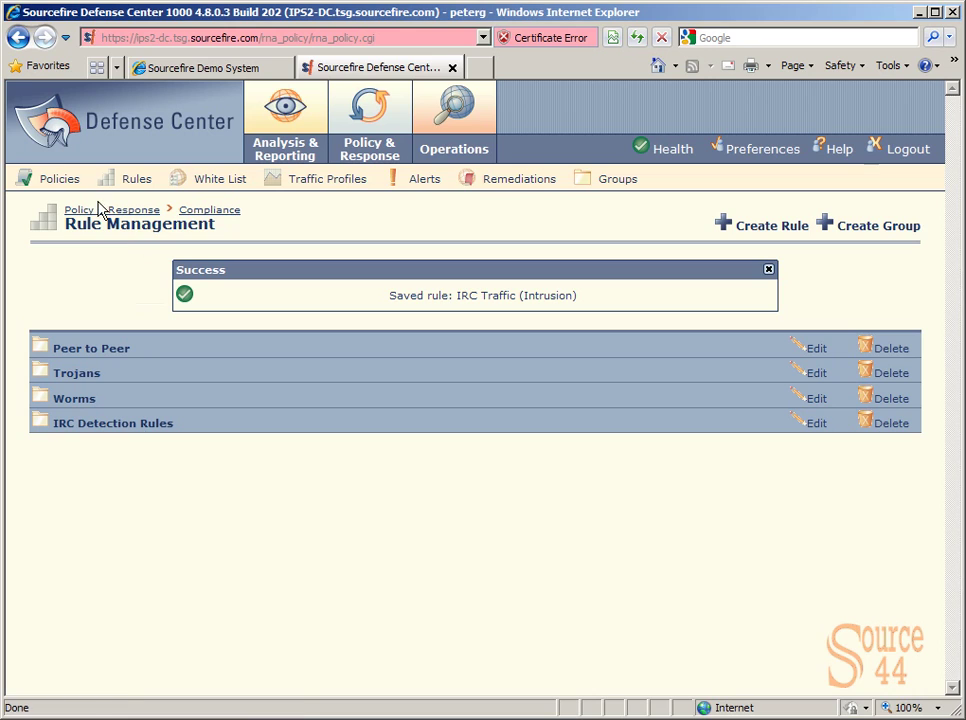
click(57, 185)
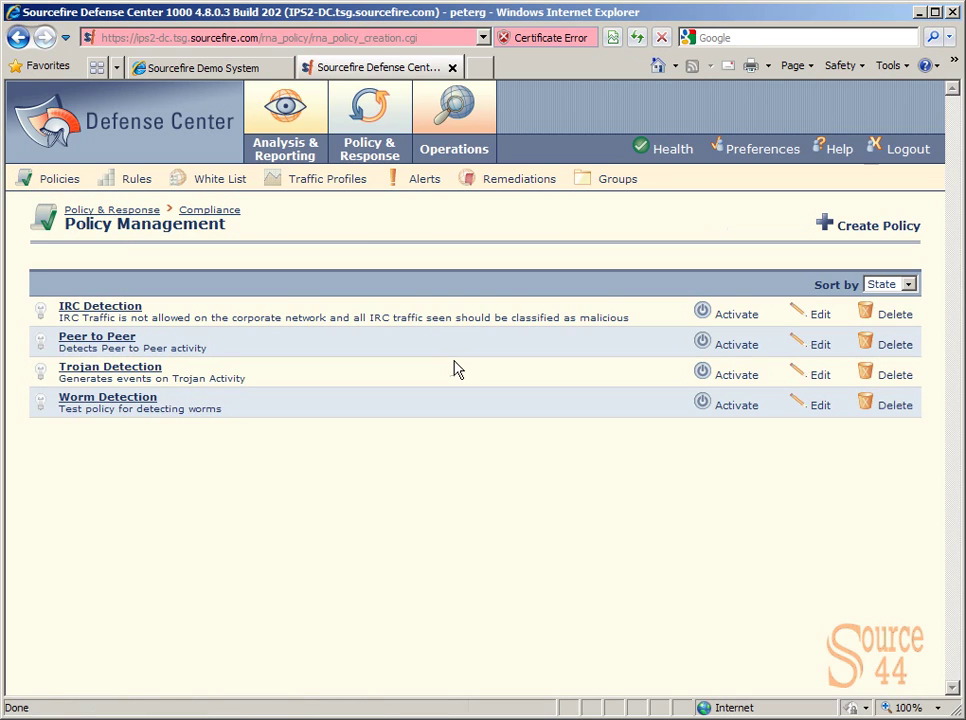
click(807, 315)
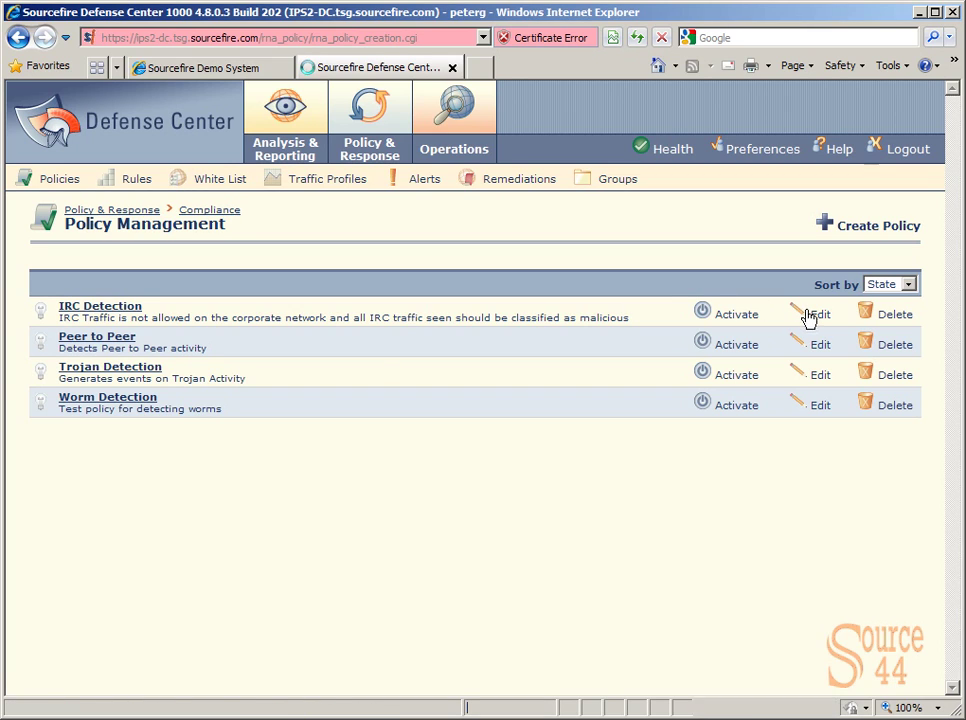
Add the IRC Traffic (Intrusion) rule from the IRC Detection Rules group to the policy.
click(875, 440)
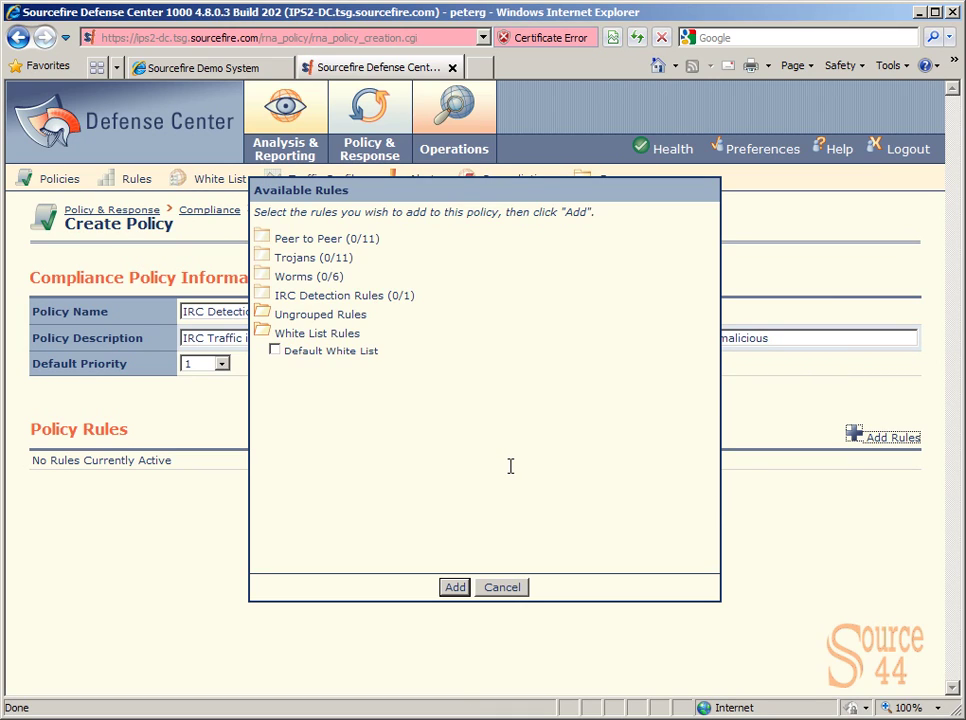
click(264, 297)
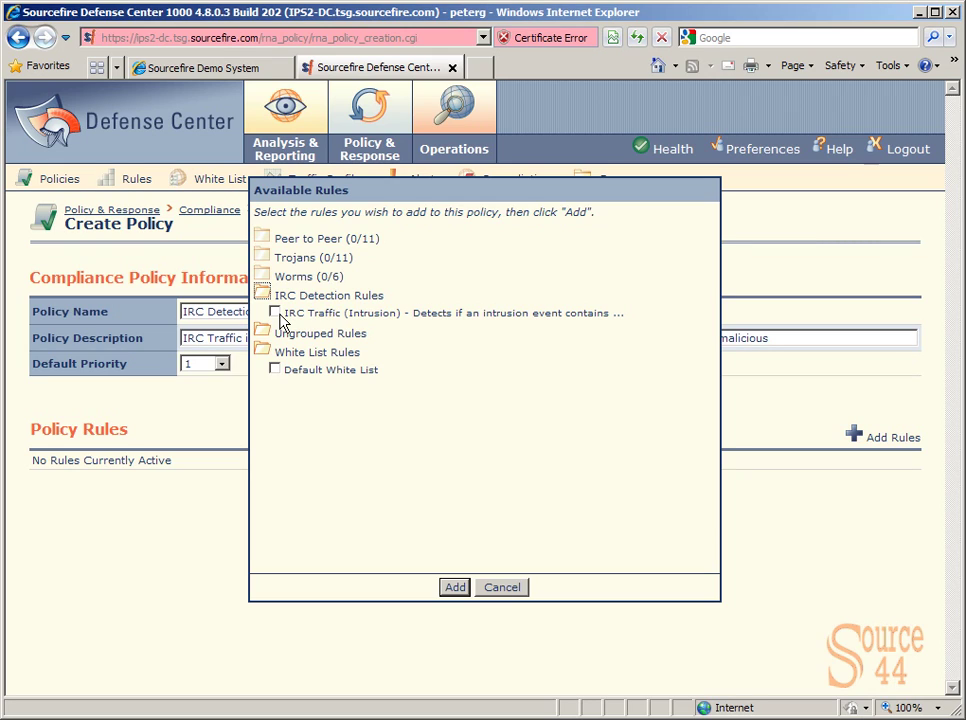
click(275, 313)
click(455, 589)
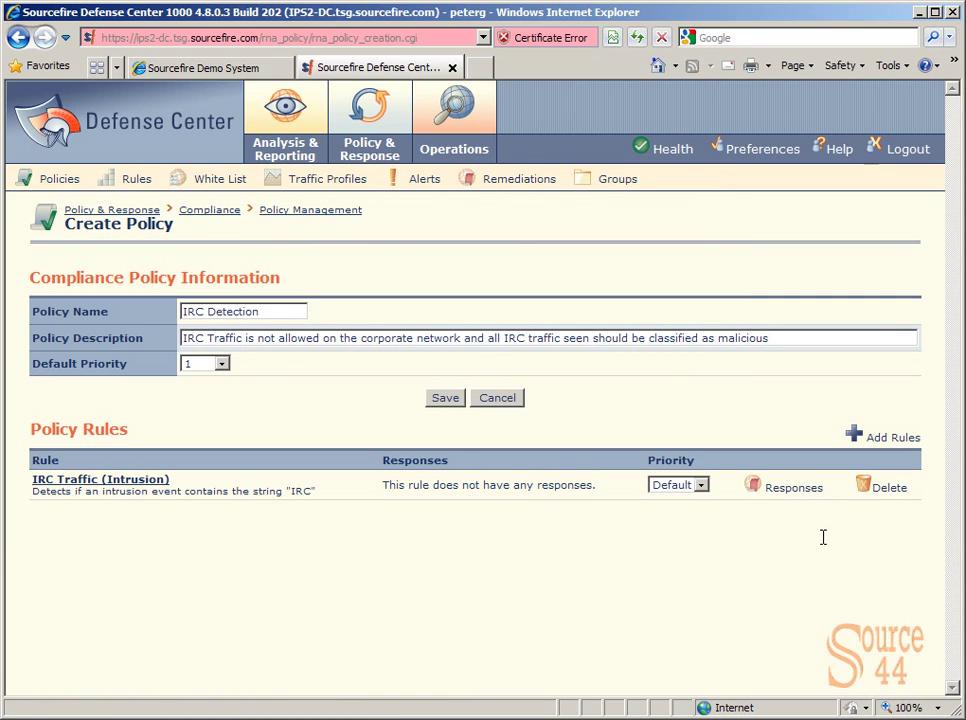
Save the IRC Detection policy and activate it.
click(440, 402)
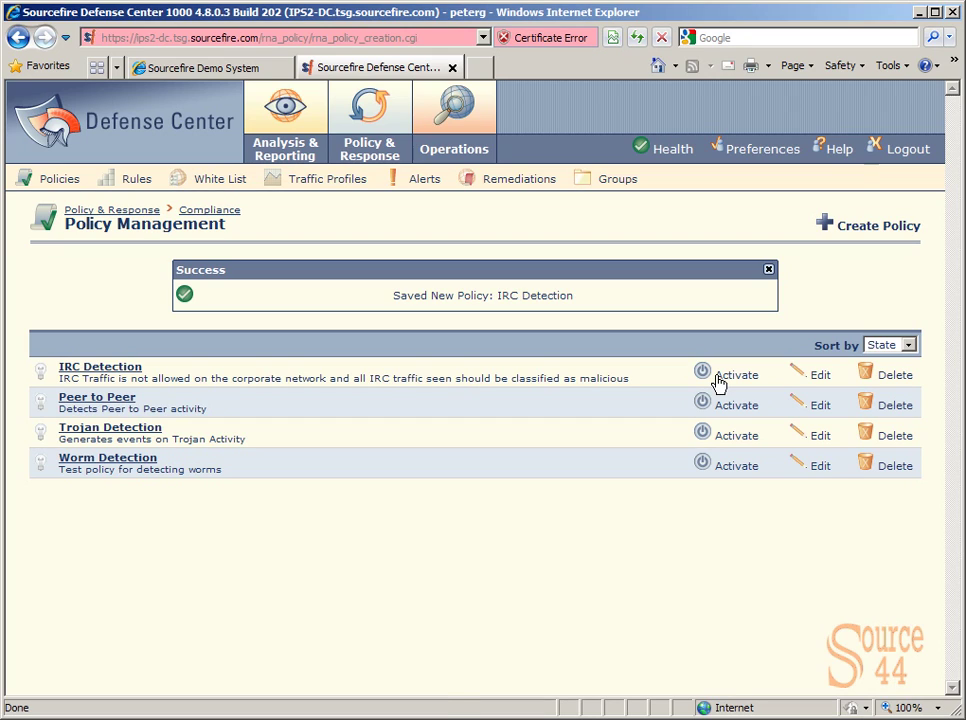
click(718, 380)
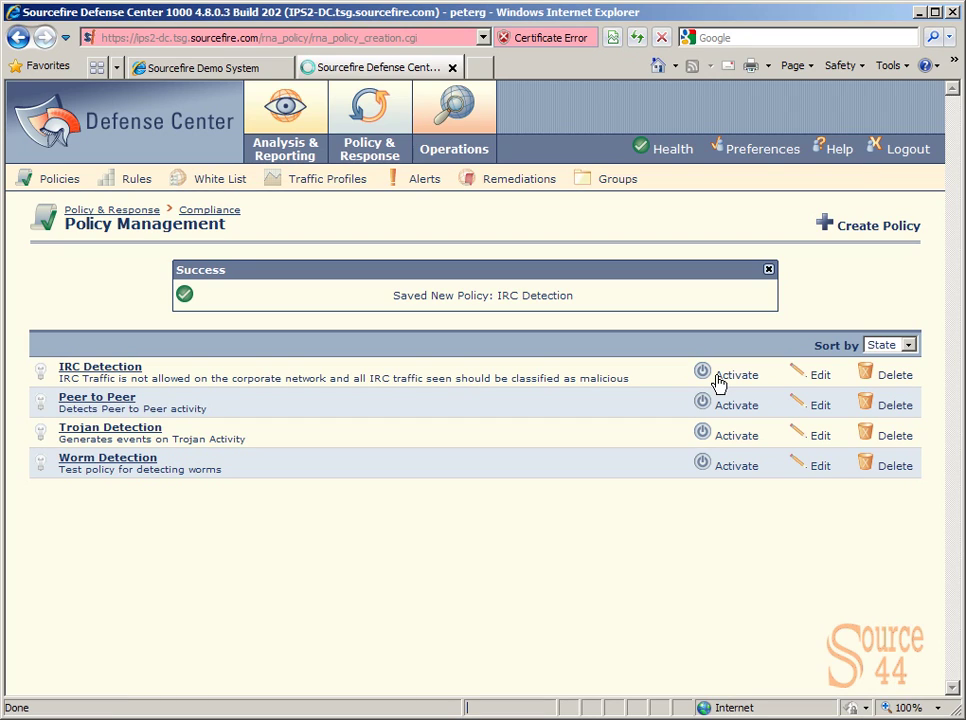